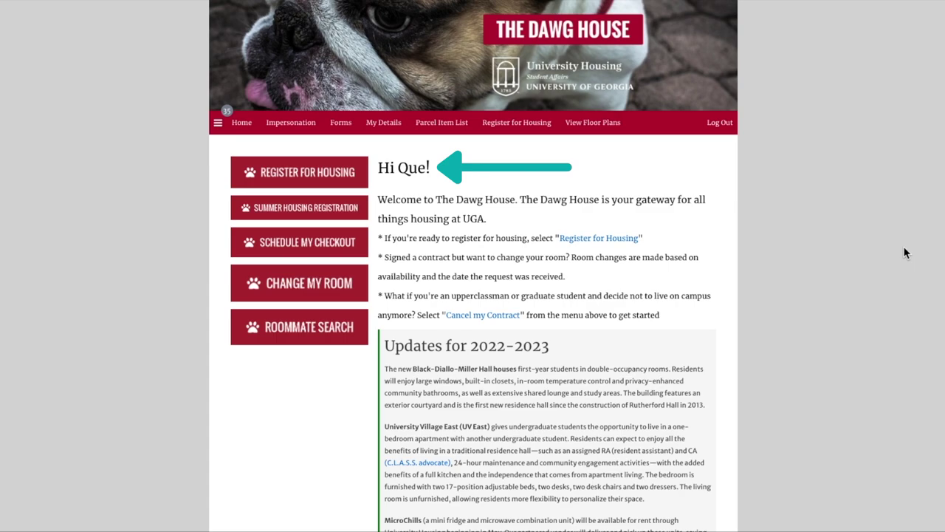
# - Resume the Residence Halls 2022-2023 registration from Register for Housing in the site menu
pyautogui.click(218, 123)
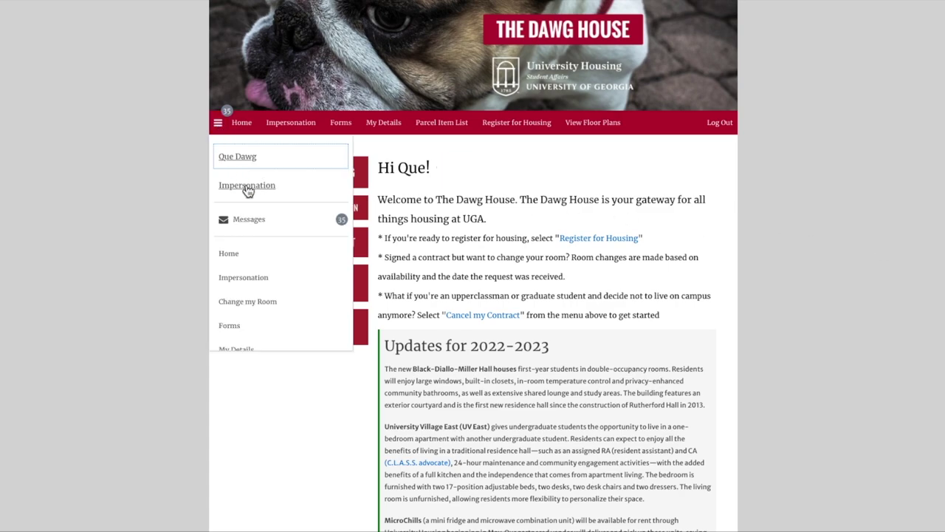
pyautogui.scroll(-5, 248, 193)
pyautogui.click(246, 235)
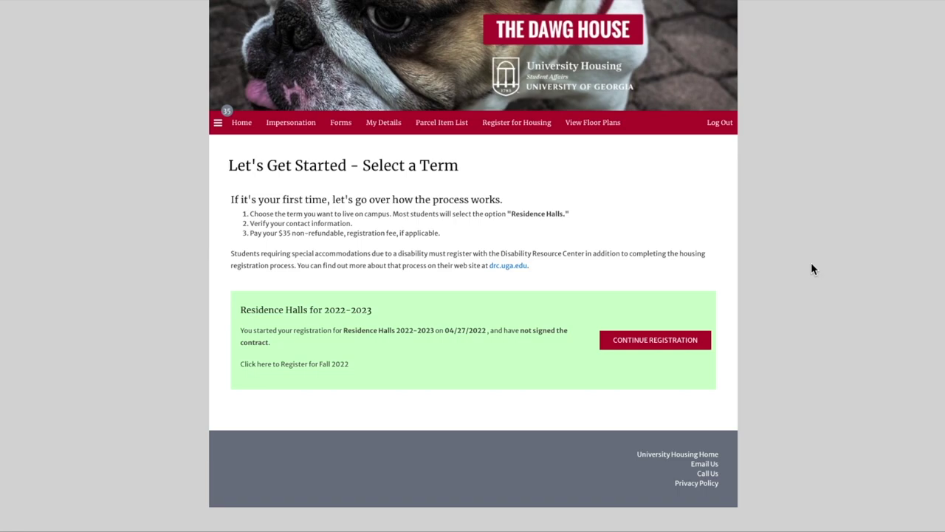
pyautogui.click(690, 343)
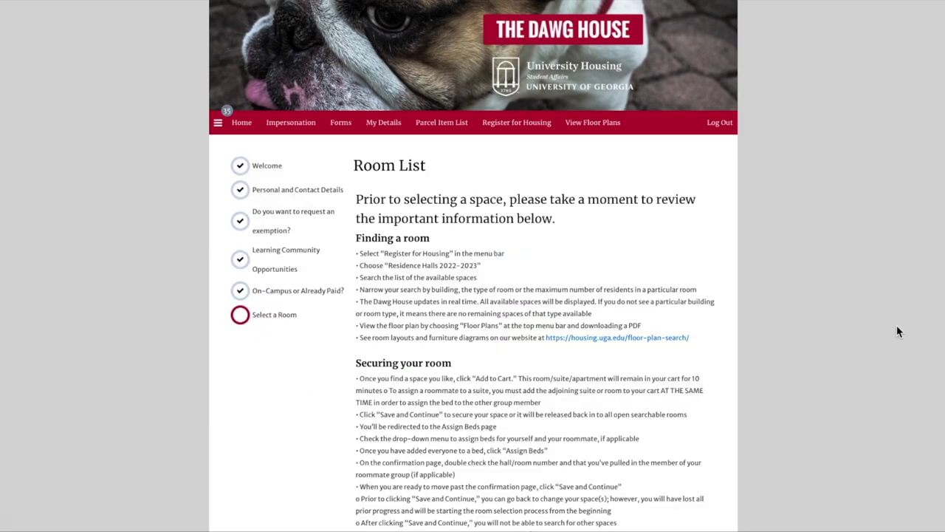
pyautogui.scroll(-3, 898, 332)
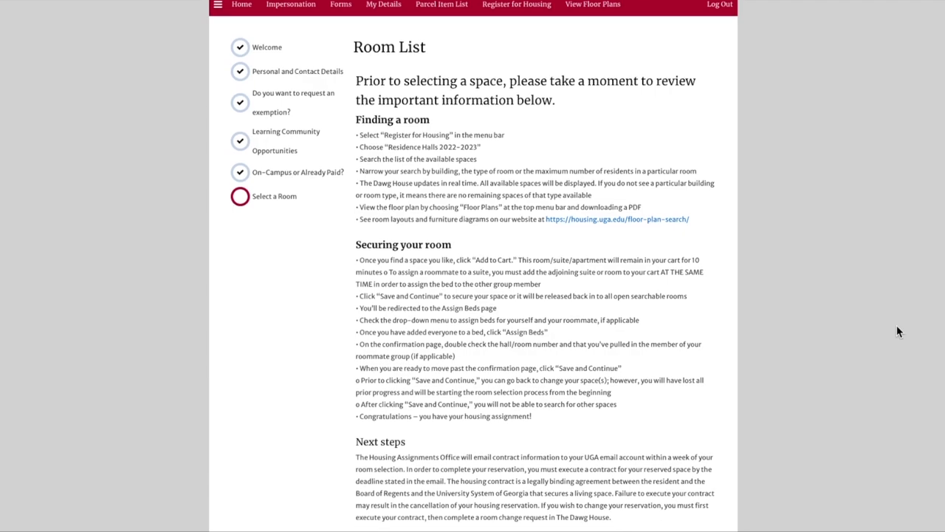
pyautogui.scroll(-1, 898, 332)
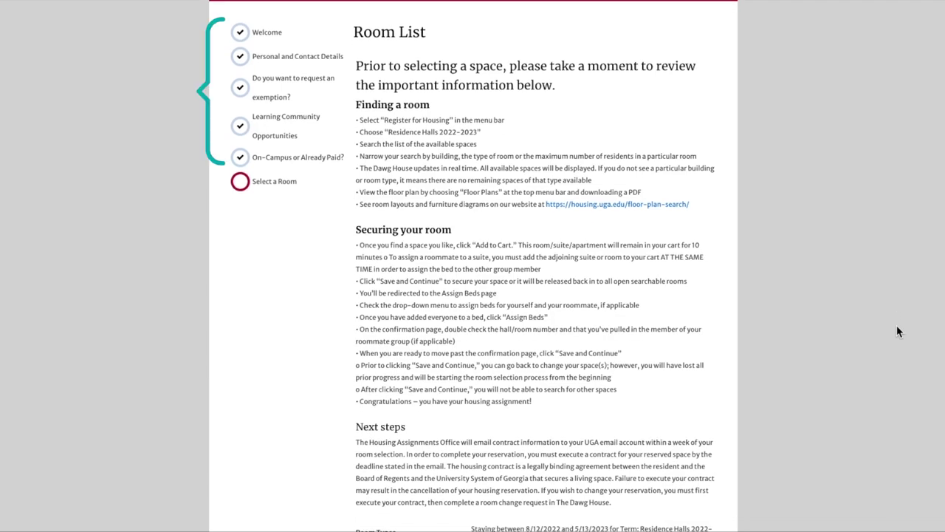
pyautogui.scroll(-1, 898, 331)
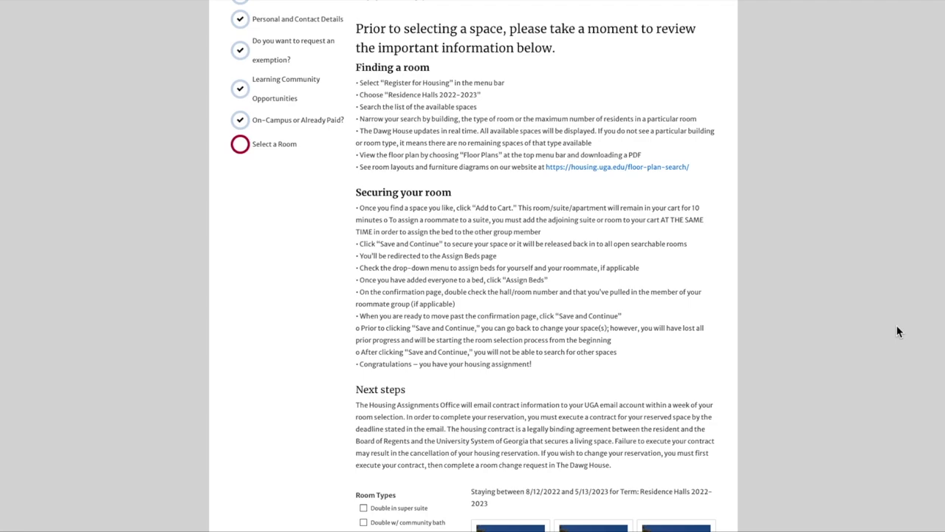
pyautogui.scroll(-3, 898, 332)
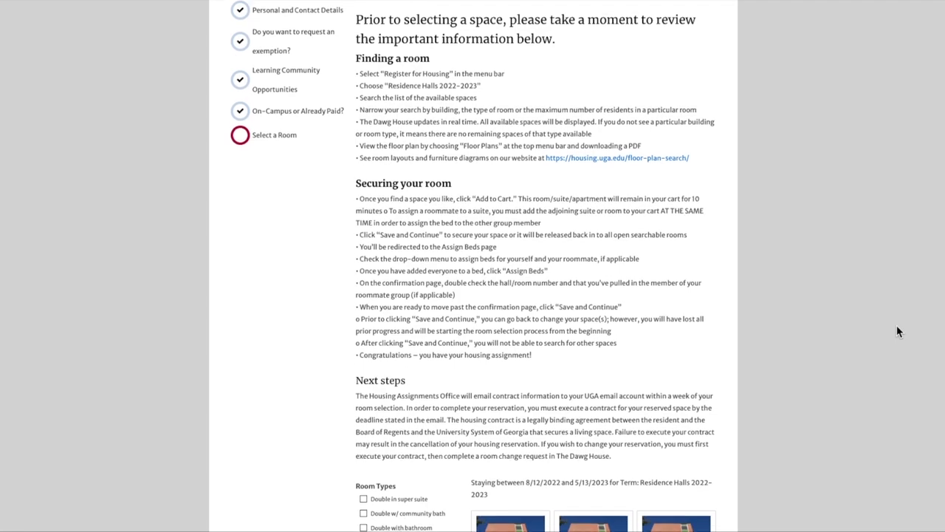
pyautogui.scroll(-3, 898, 332)
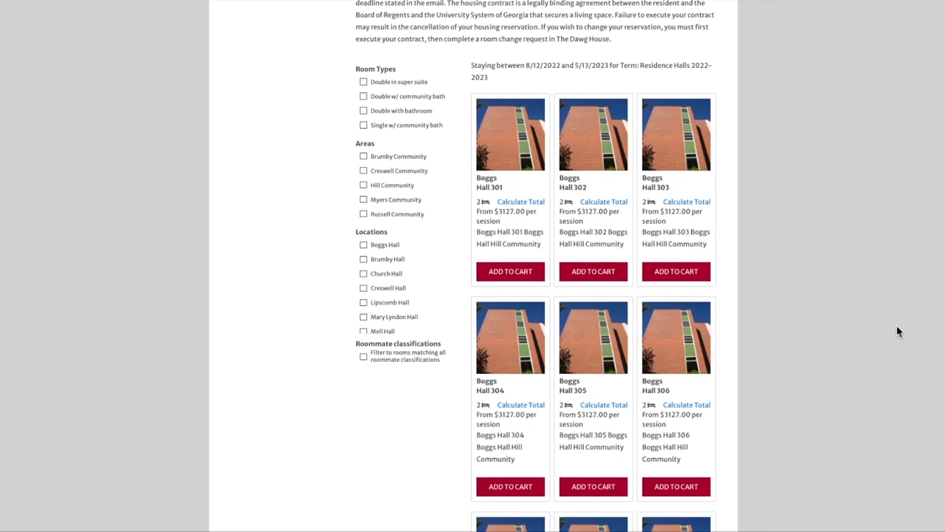
pyautogui.scroll(-1, 898, 332)
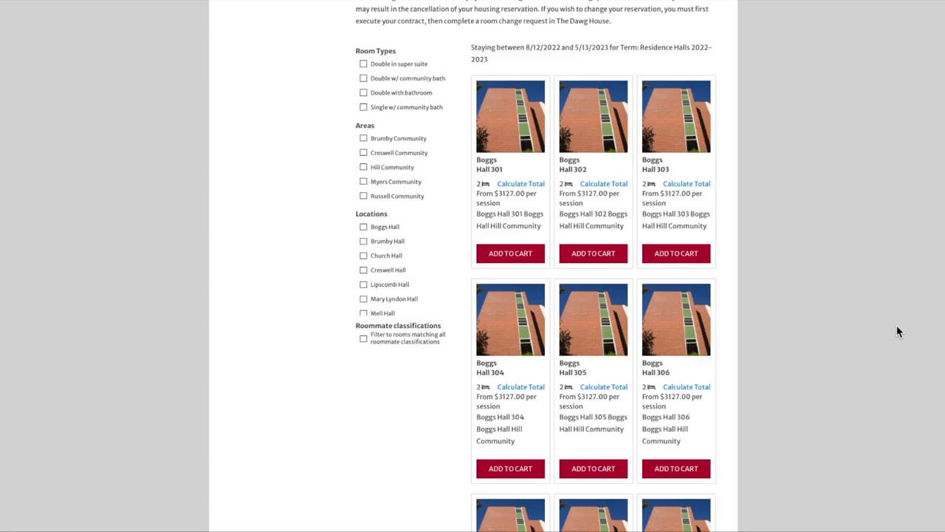
pyautogui.scroll(-4, 897, 331)
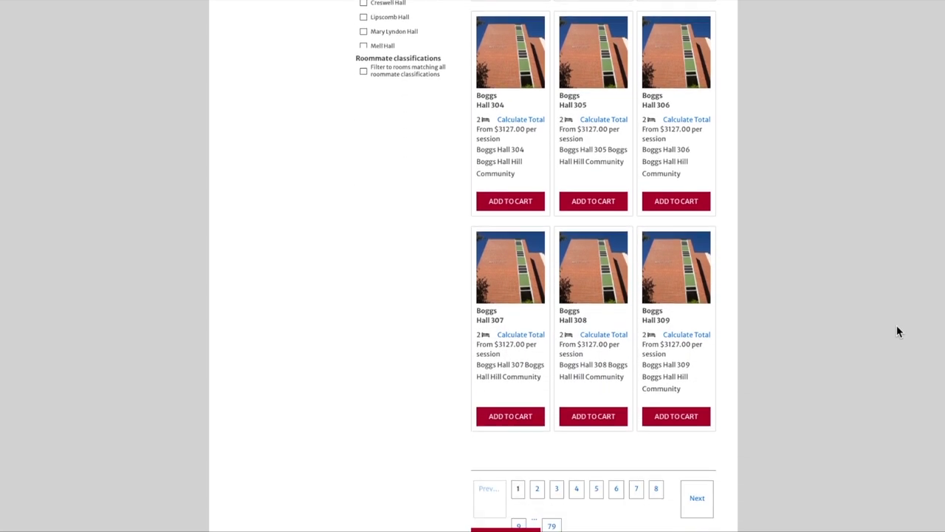
pyautogui.scroll(-1, 897, 331)
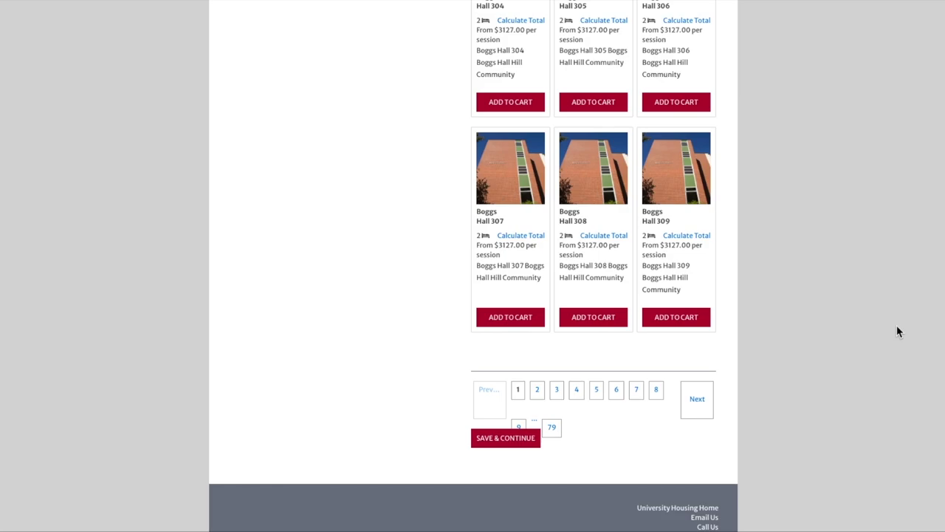
pyautogui.scroll(3, 898, 332)
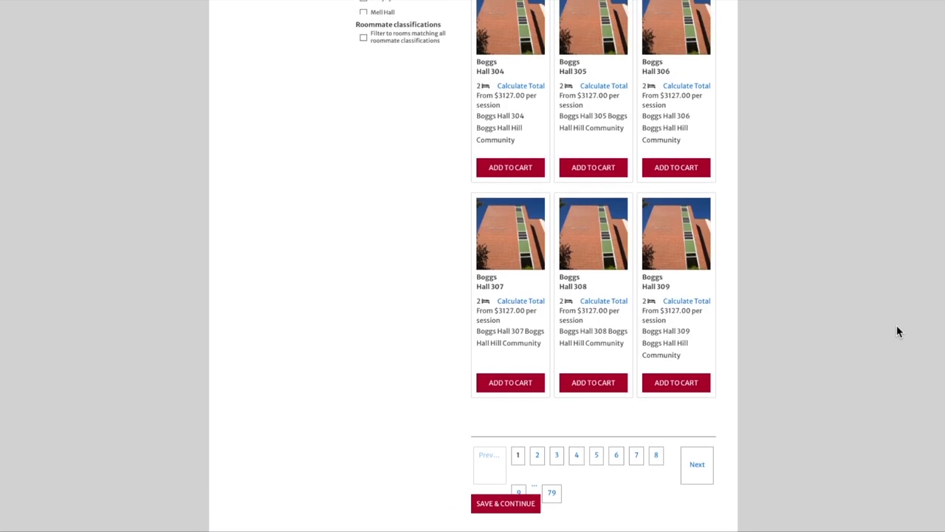
pyautogui.scroll(3, 898, 331)
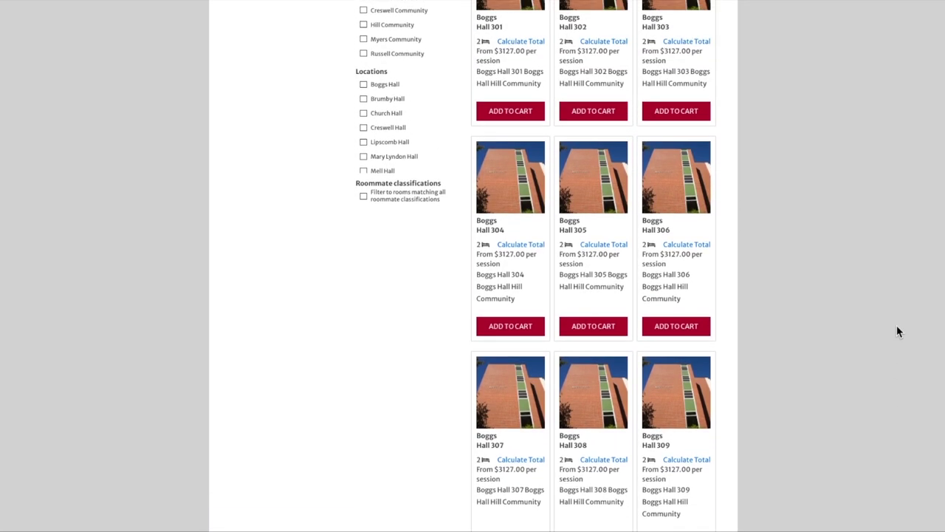
pyautogui.scroll(-1, 898, 331)
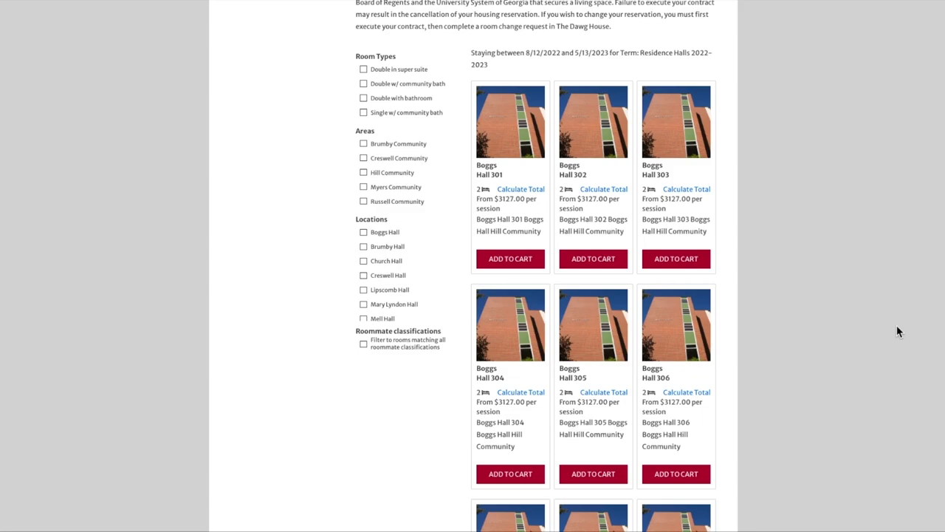
pyautogui.scroll(-1, 898, 331)
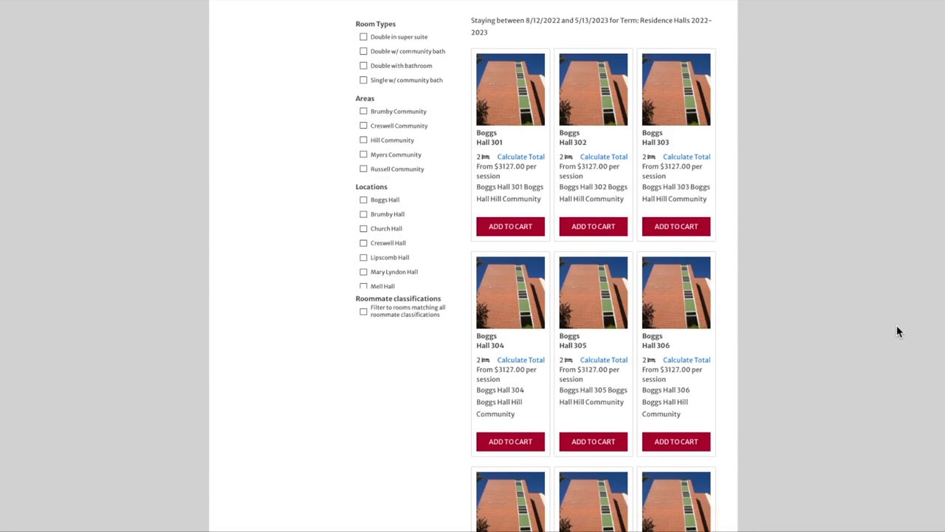
pyautogui.scroll(1, 898, 332)
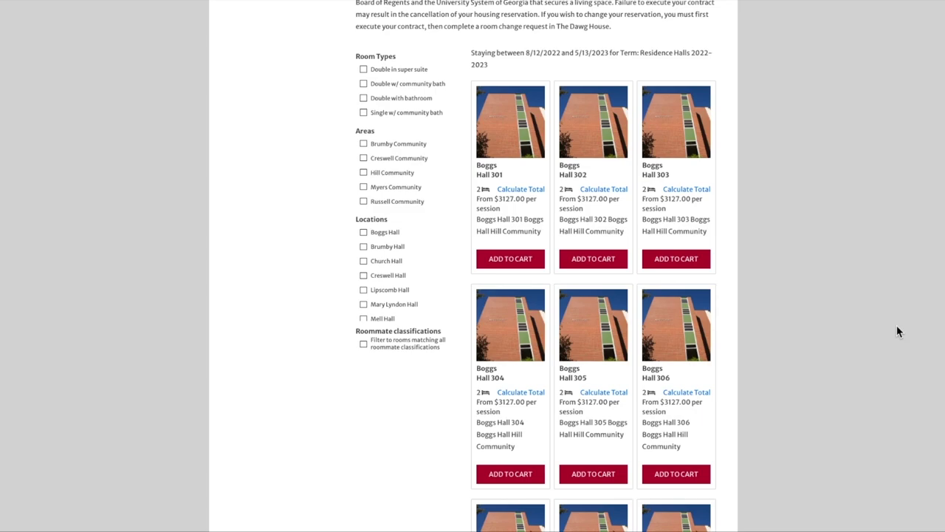
pyautogui.scroll(-1, 897, 332)
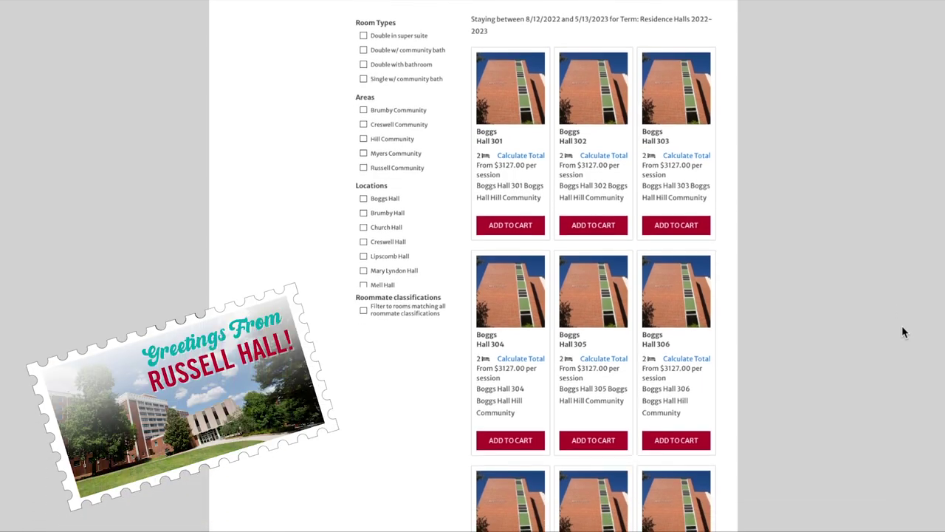
pyautogui.scroll(-2, 414, 259)
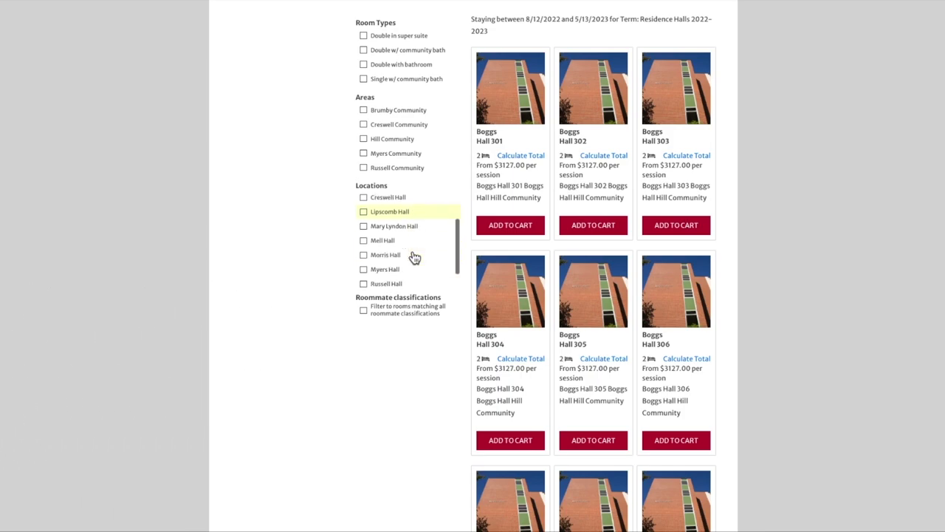
# - Filter the room list to the Russell Hall location, showing rooms 1043–1048
pyautogui.click(363, 264)
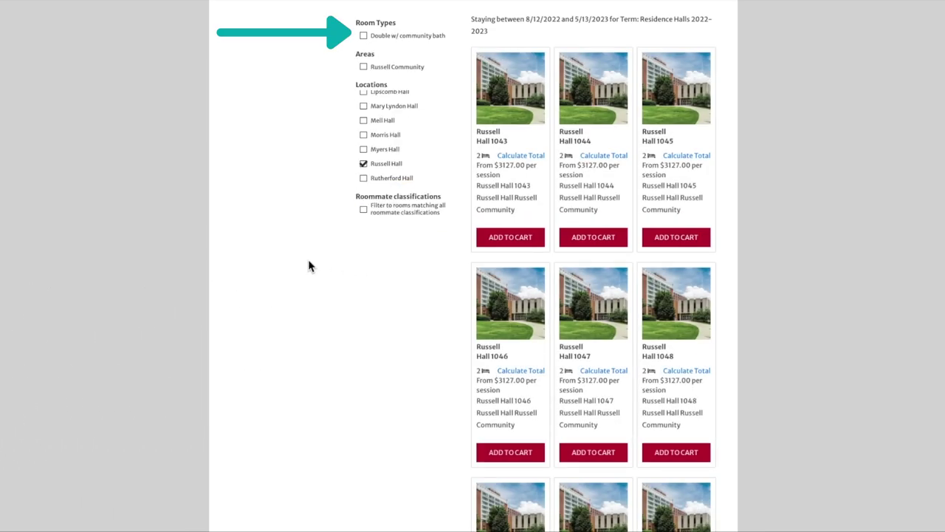
pyautogui.scroll(1, 309, 266)
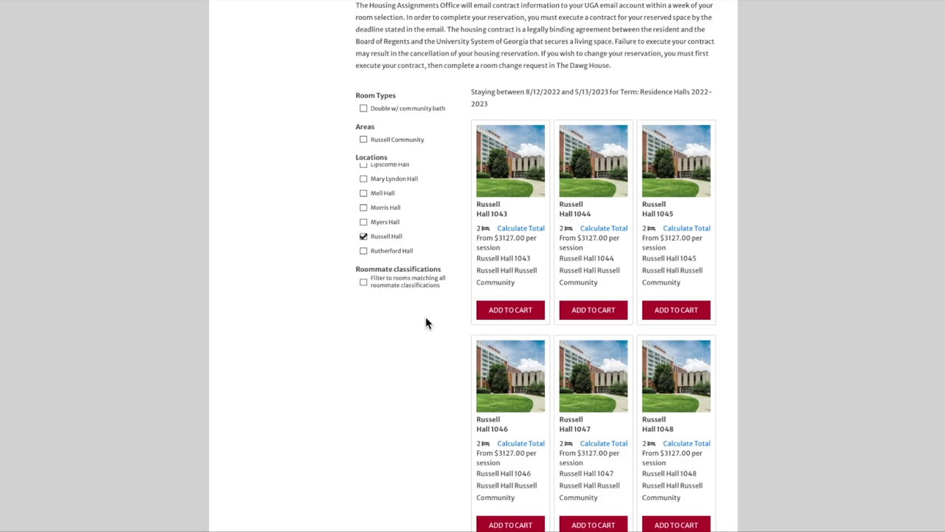
# - Add Russell Hall rooms 1043 and 1044 to the cart and save the room choices
pyautogui.click(508, 316)
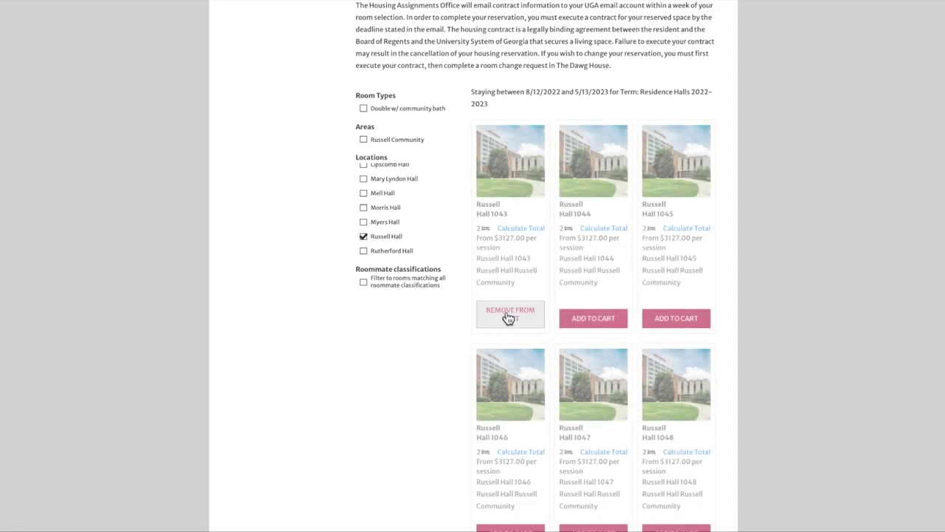
pyautogui.click(590, 319)
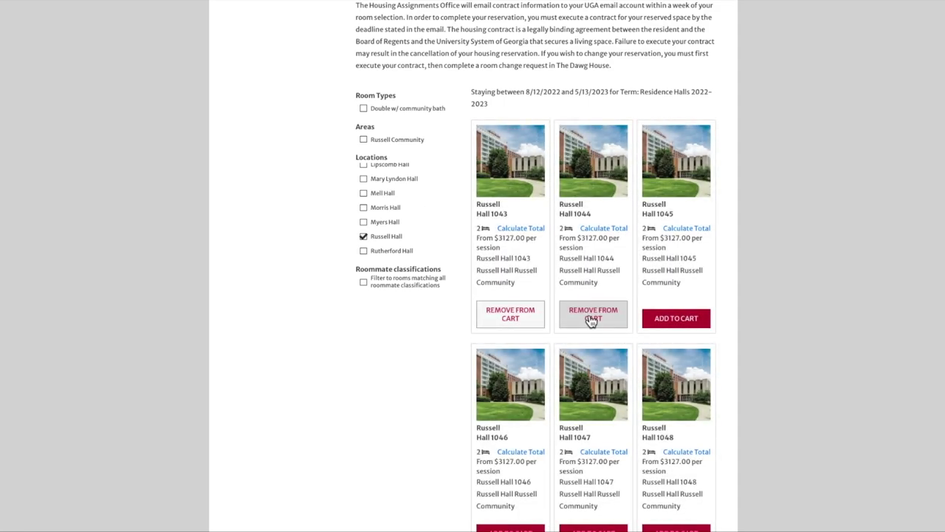
pyautogui.scroll(-3, 878, 318)
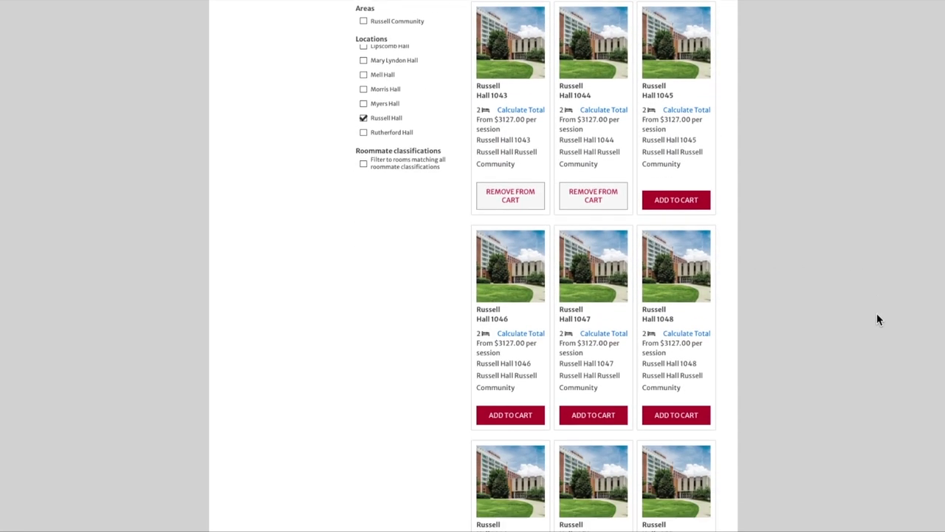
pyautogui.scroll(-3, 877, 319)
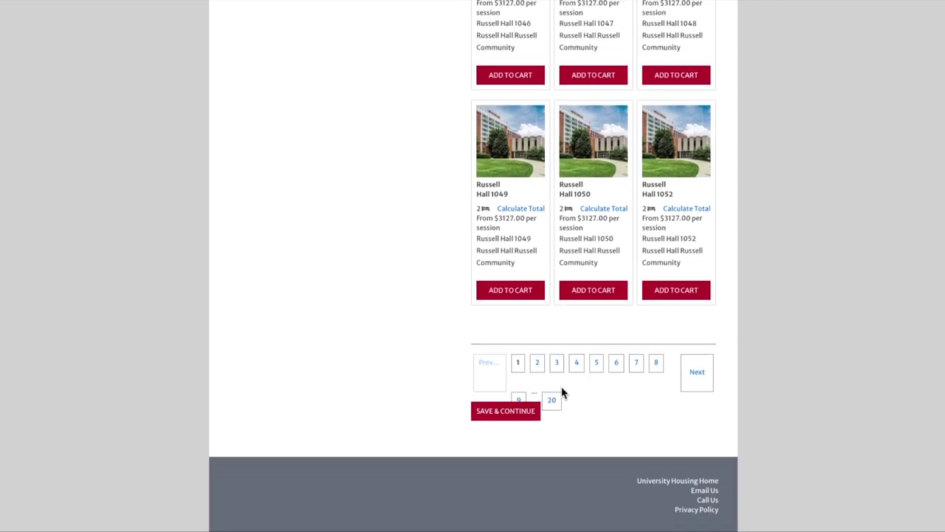
pyautogui.click(499, 413)
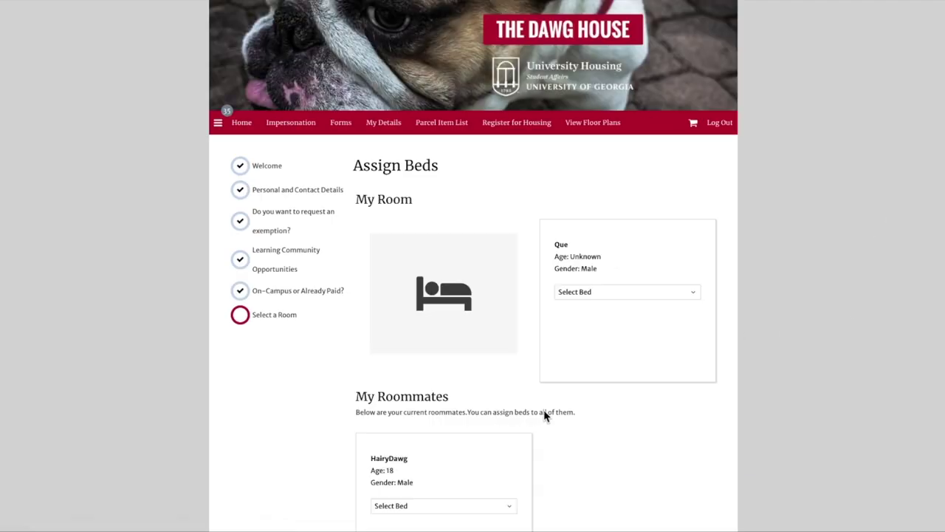
# - View the student's available Russell Hall bed options without selecting one, then return to the Room List
pyautogui.scroll(-2, 765, 387)
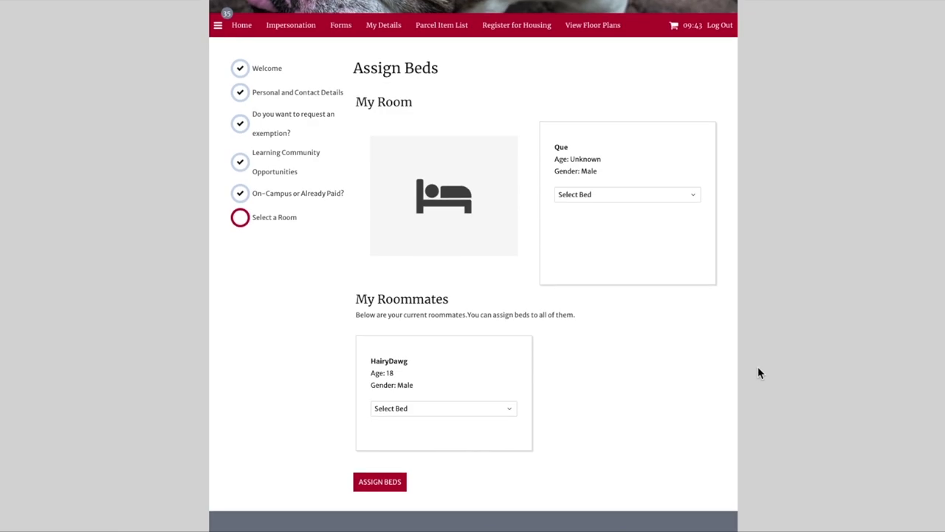
pyautogui.click(693, 196)
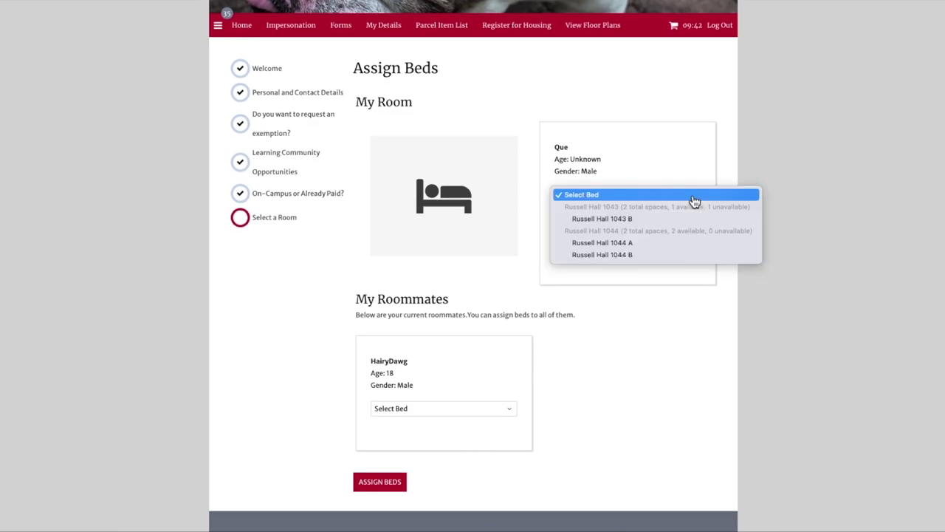
pyautogui.click(823, 198)
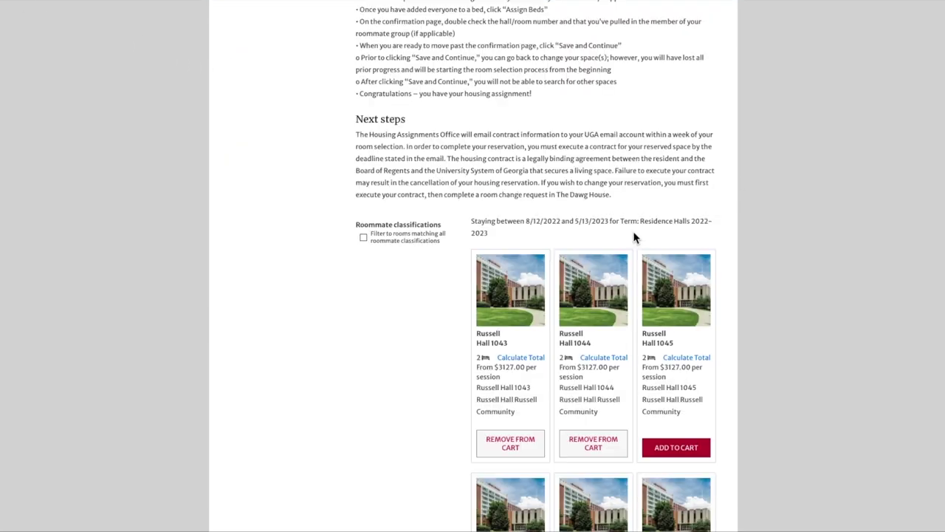
pyautogui.scroll(-2, 635, 237)
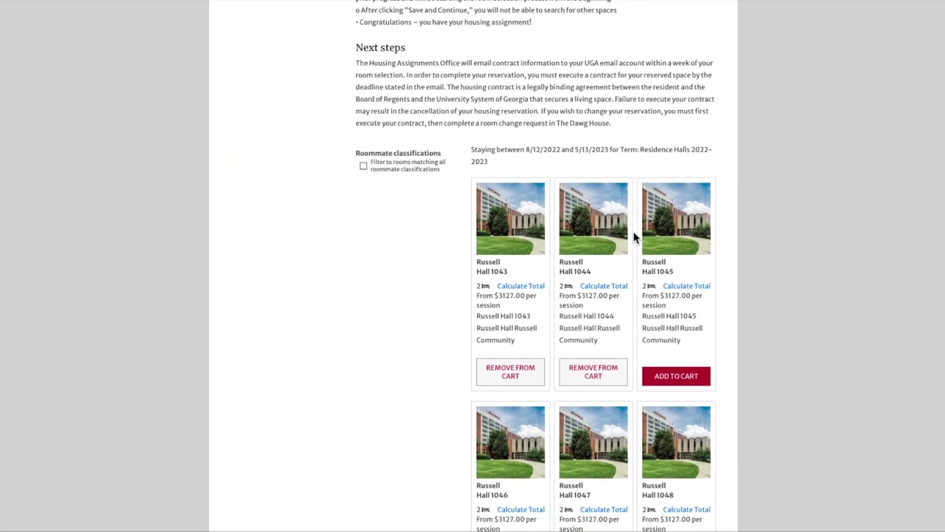
# - Remove Russell Hall 1044 and 1043 from the cart, then add both back
pyautogui.click(591, 372)
pyautogui.click(529, 372)
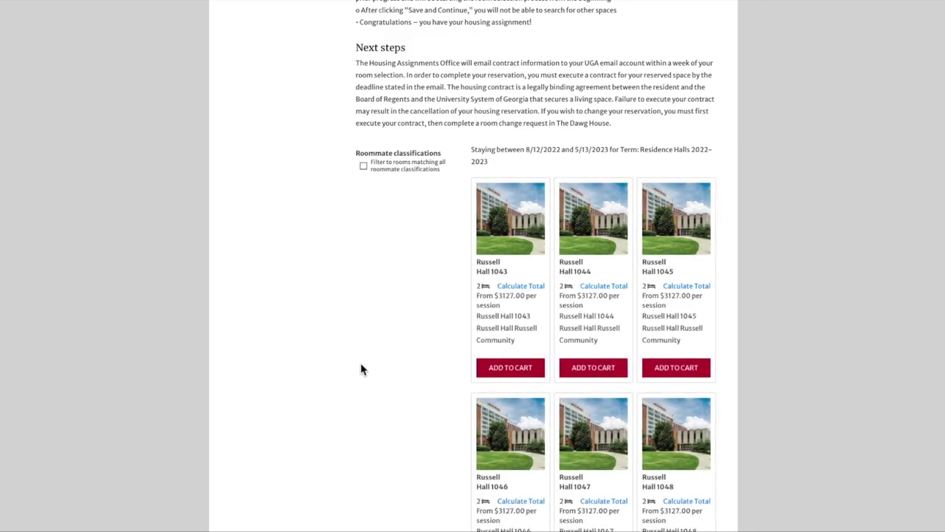
pyautogui.scroll(-1, 361, 365)
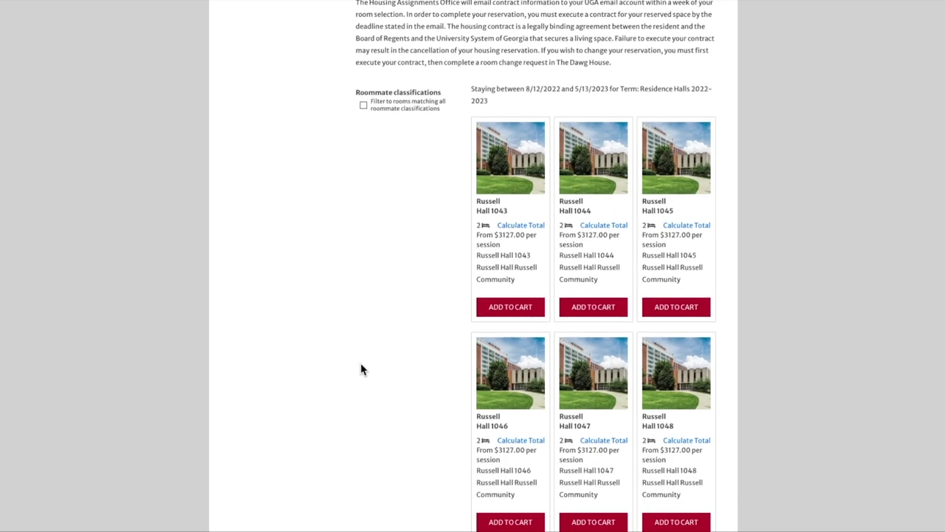
pyautogui.click(511, 308)
pyautogui.click(595, 310)
pyautogui.scroll(-6, 796, 395)
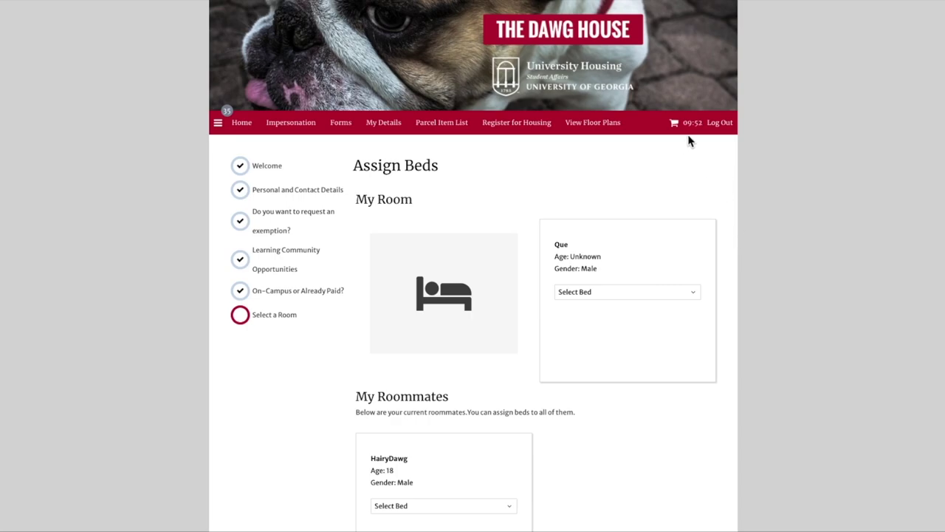
# - Assign the student bed Russell Hall 1044 A under My Room
pyautogui.scroll(-1, 821, 215)
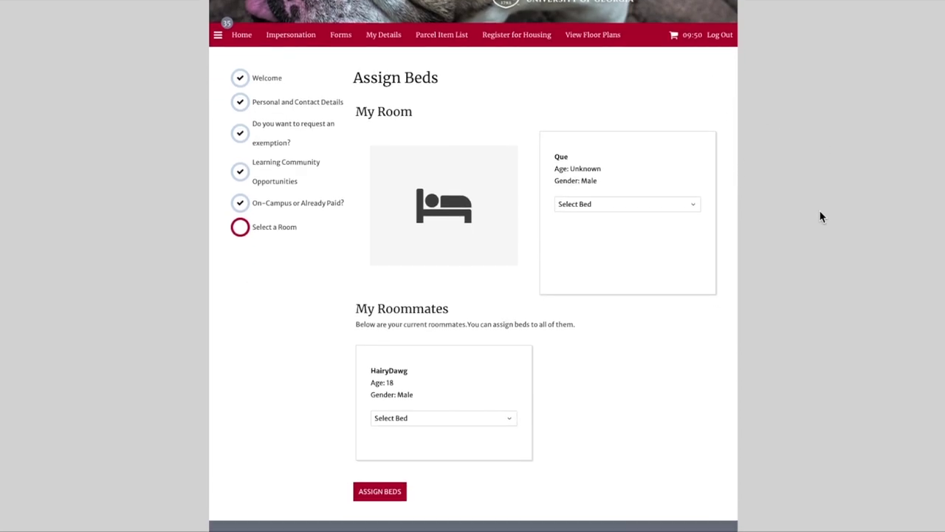
pyautogui.scroll(-1, 820, 215)
pyautogui.click(672, 176)
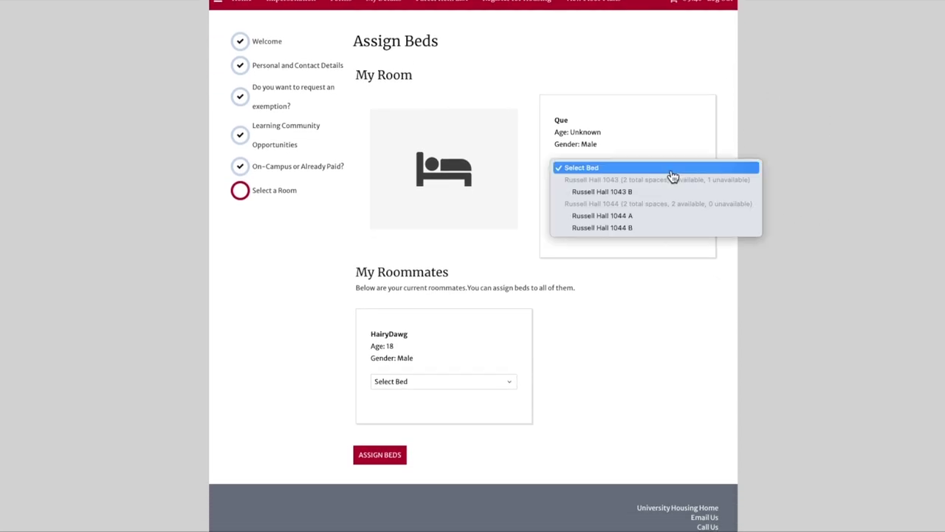
pyautogui.click(646, 215)
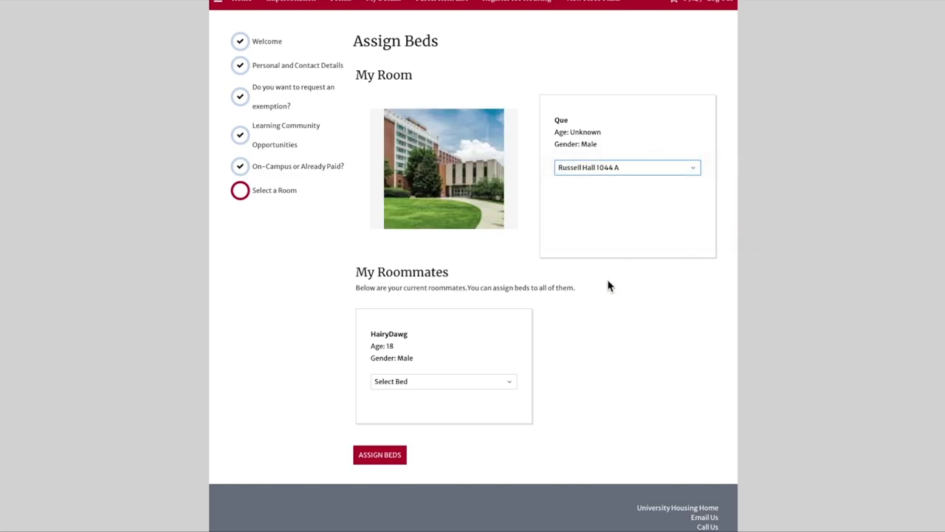
# - Assign the roommate bed Russell Hall 1044 B and submit the bed assignments
pyautogui.click(480, 387)
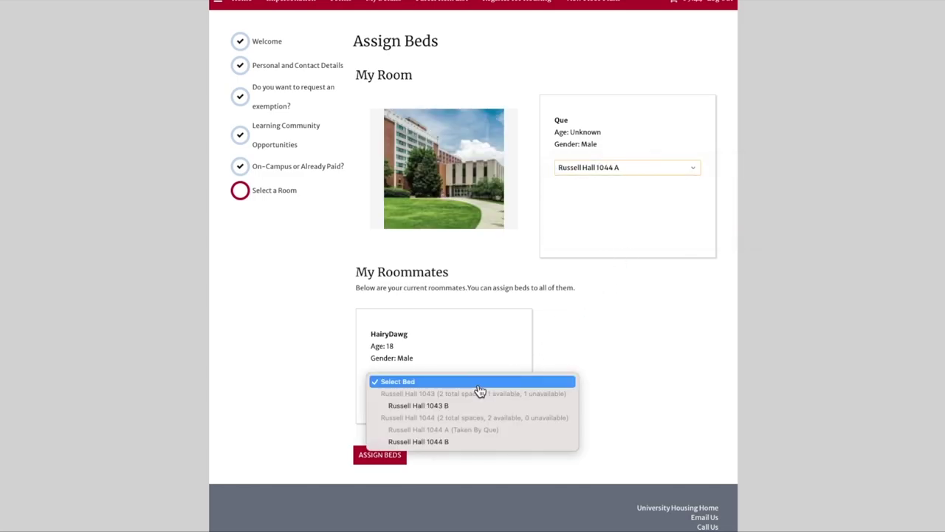
pyautogui.click(452, 441)
pyautogui.scroll(1, 642, 438)
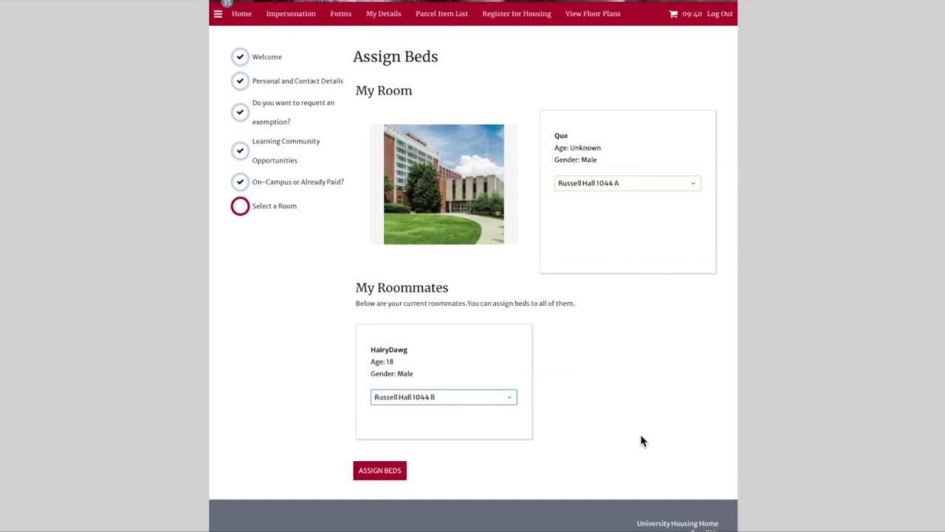
pyautogui.click(369, 473)
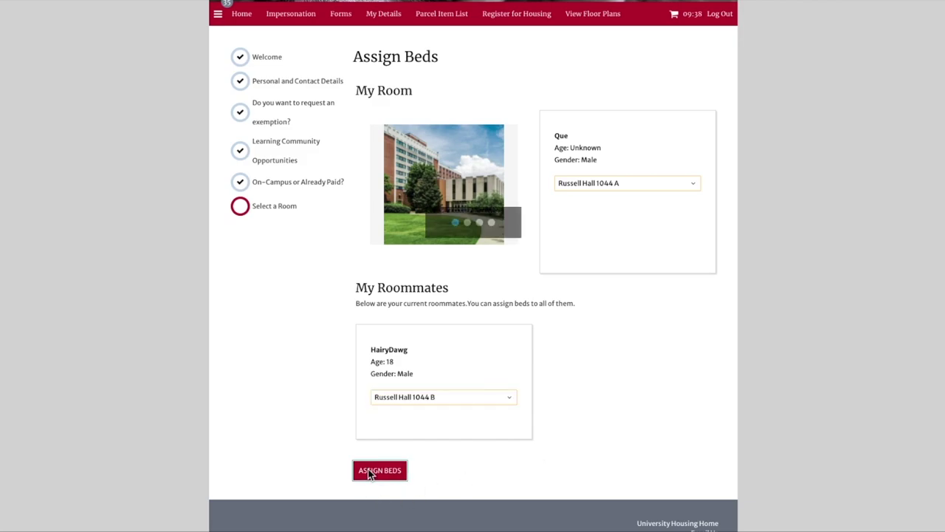